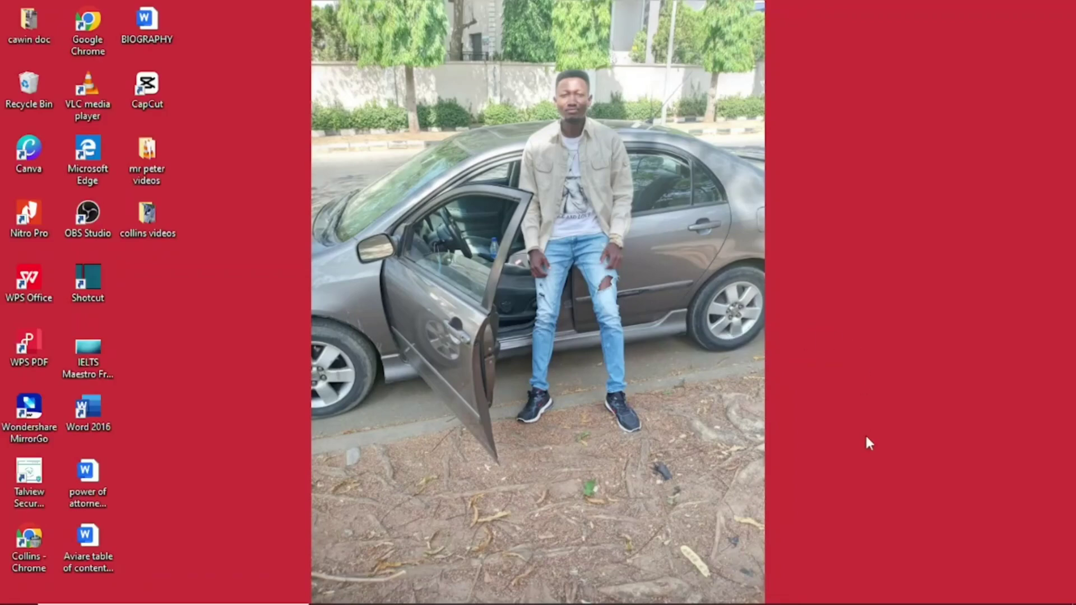
# Step: Show the Wi-Fi network list confirming the laptop is connected to the MTN MiFi network
pyautogui.moveTo(995, 601)
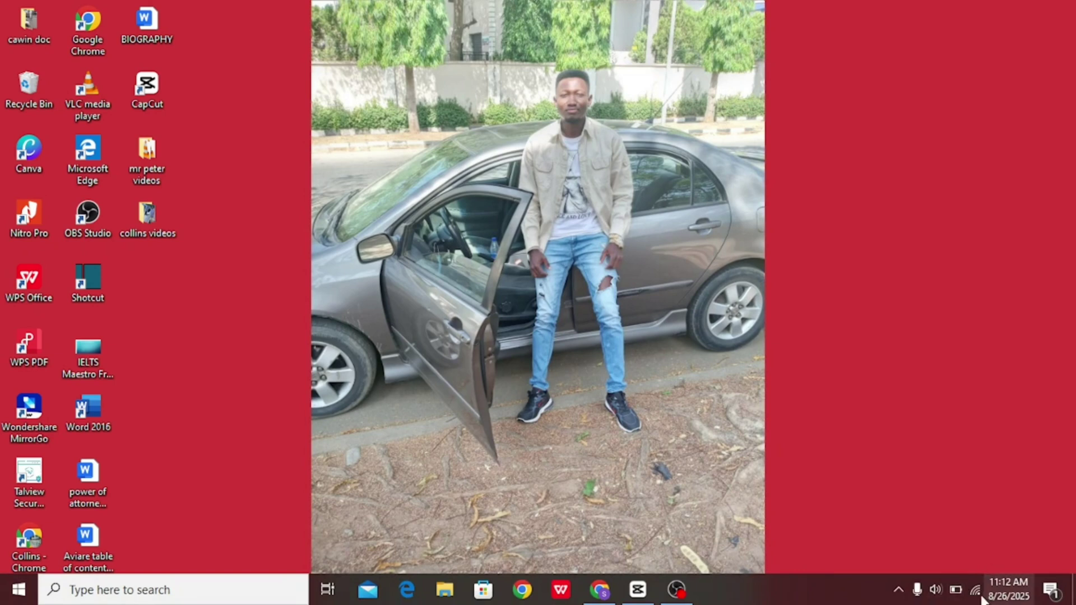
pyautogui.click(976, 590)
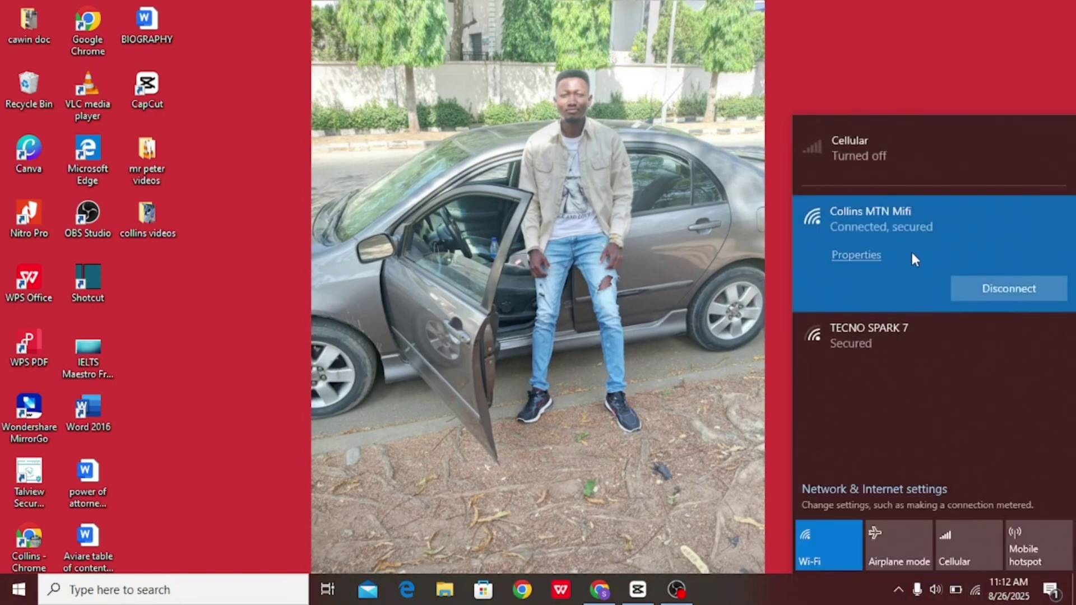
# Step: Load the MiFi admin login page at 192.168.0.1 in Chrome
pyautogui.click(599, 595)
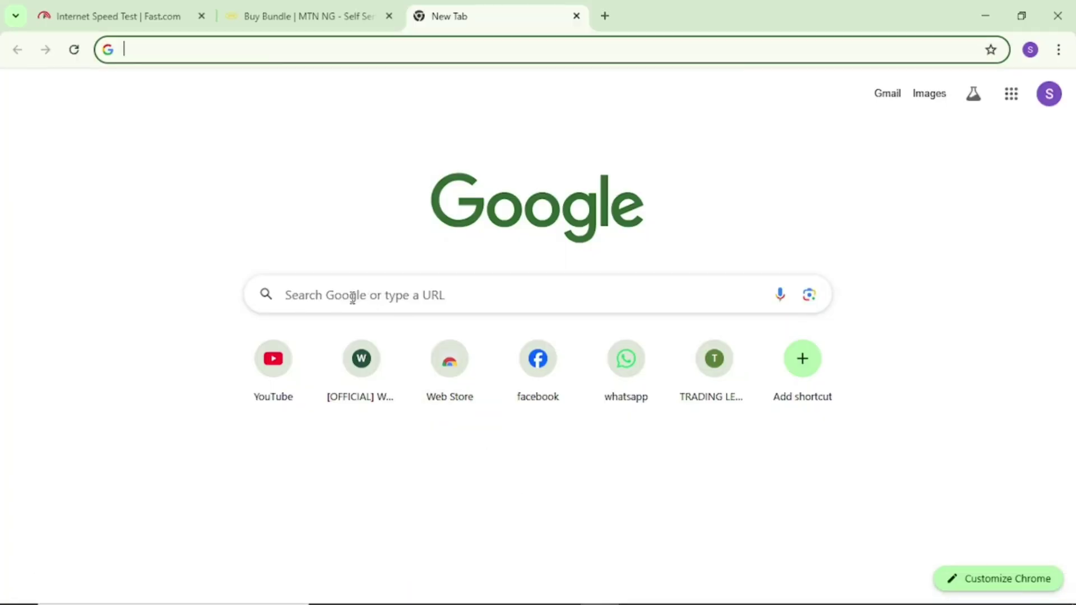
pyautogui.click(390, 297)
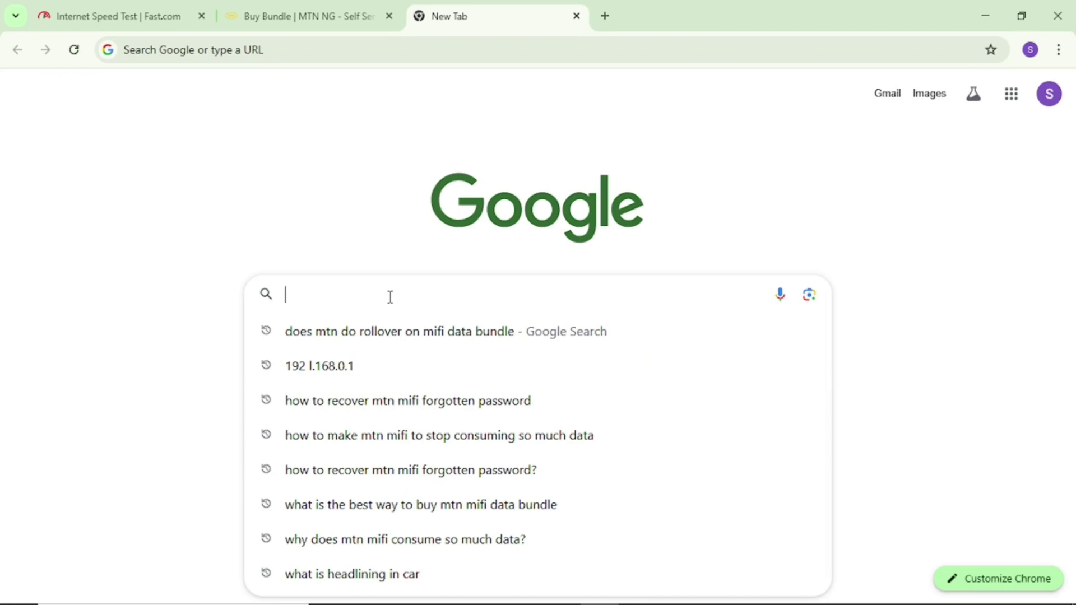
pyautogui.write('192.168.0.1')
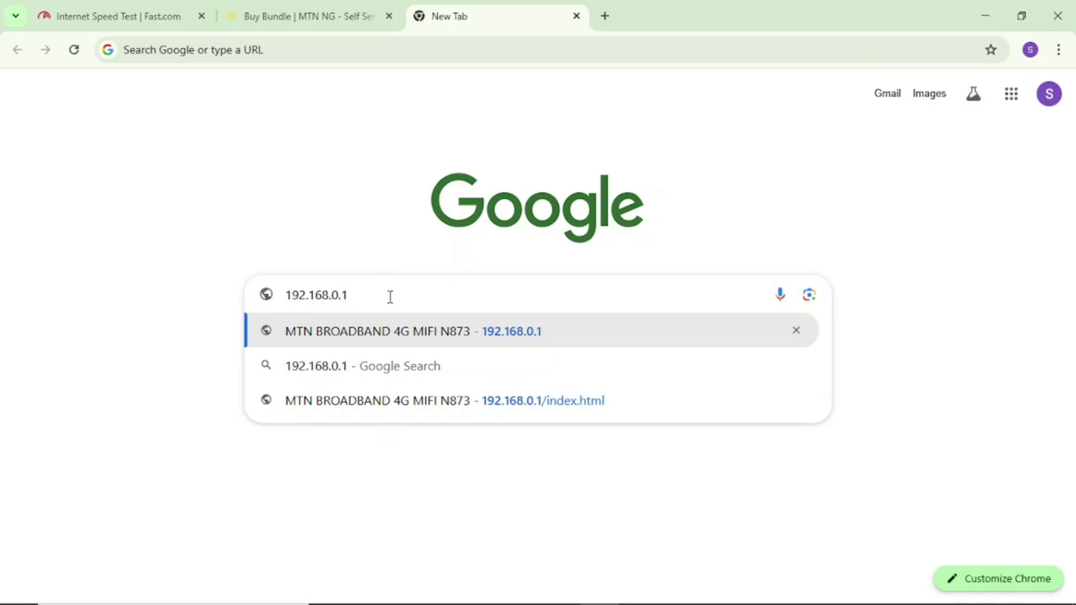
pyautogui.press('Return')
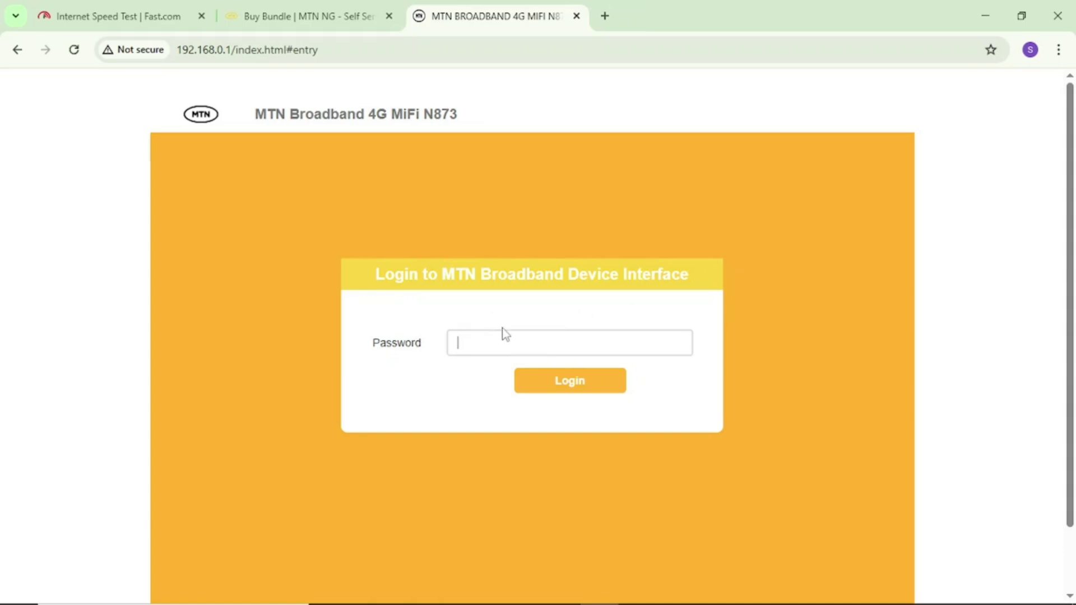
# Step: Log in to the MiFi portal with the admin password
pyautogui.write('******')
pyautogui.click(577, 387)
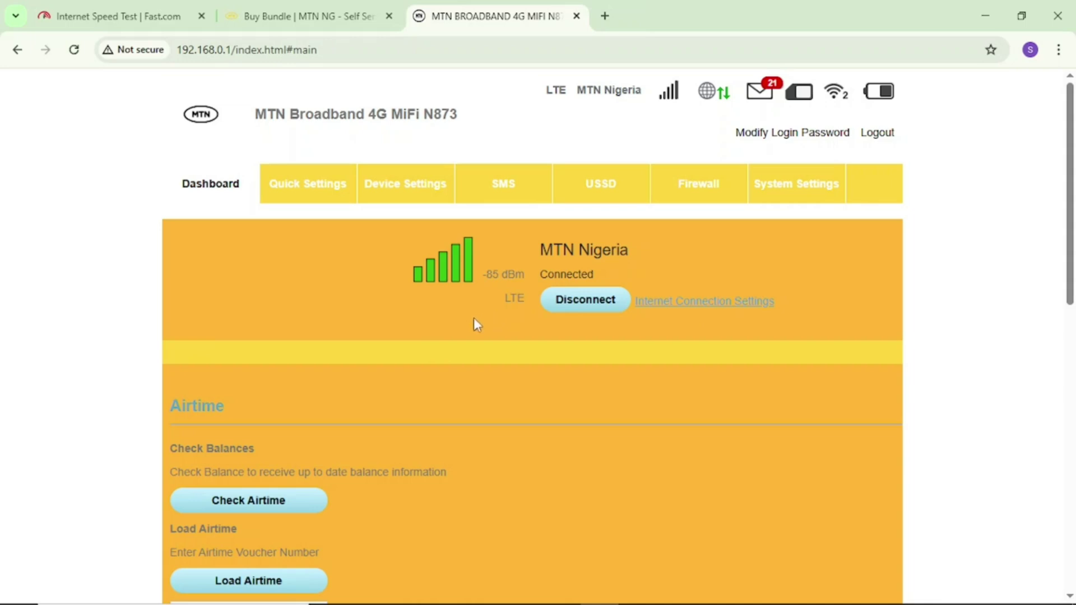
# Step: Open Device Settings > Internet Settings > Network Selection and expand its help tips
pyautogui.click(389, 193)
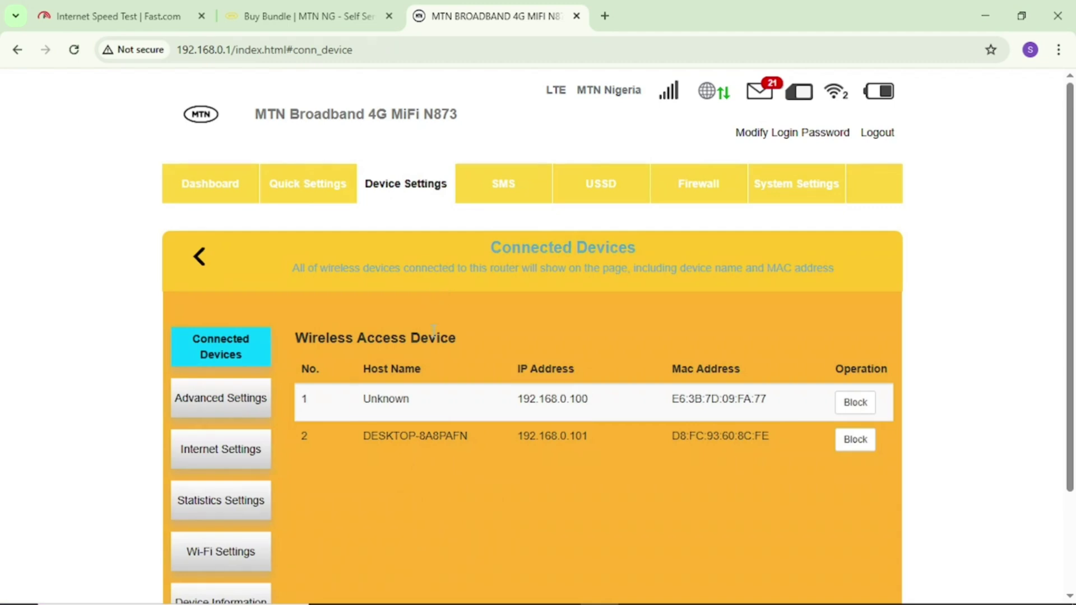
pyautogui.click(229, 453)
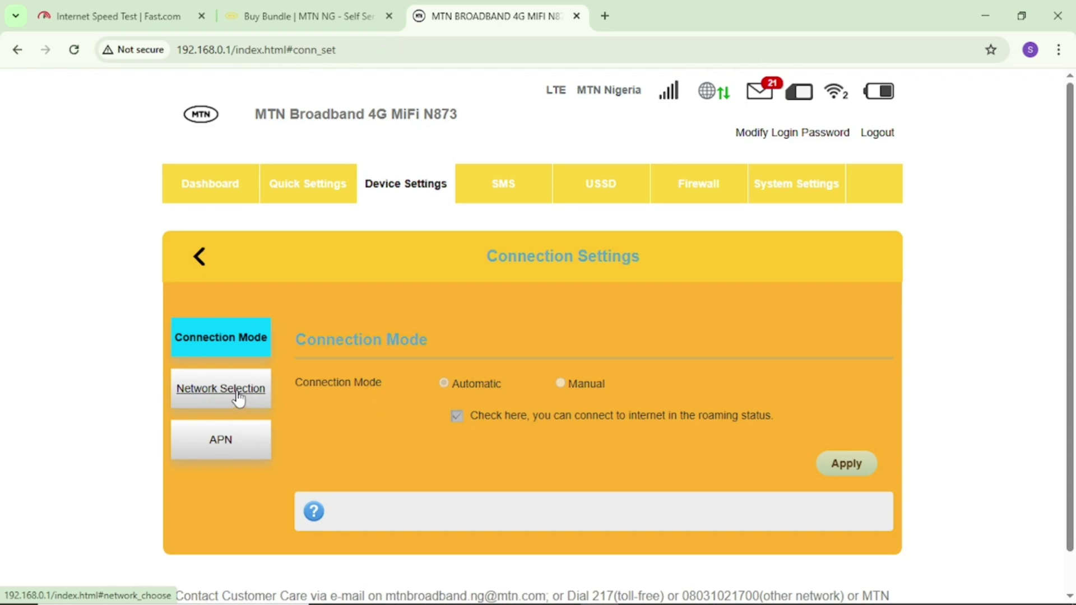
pyautogui.click(239, 398)
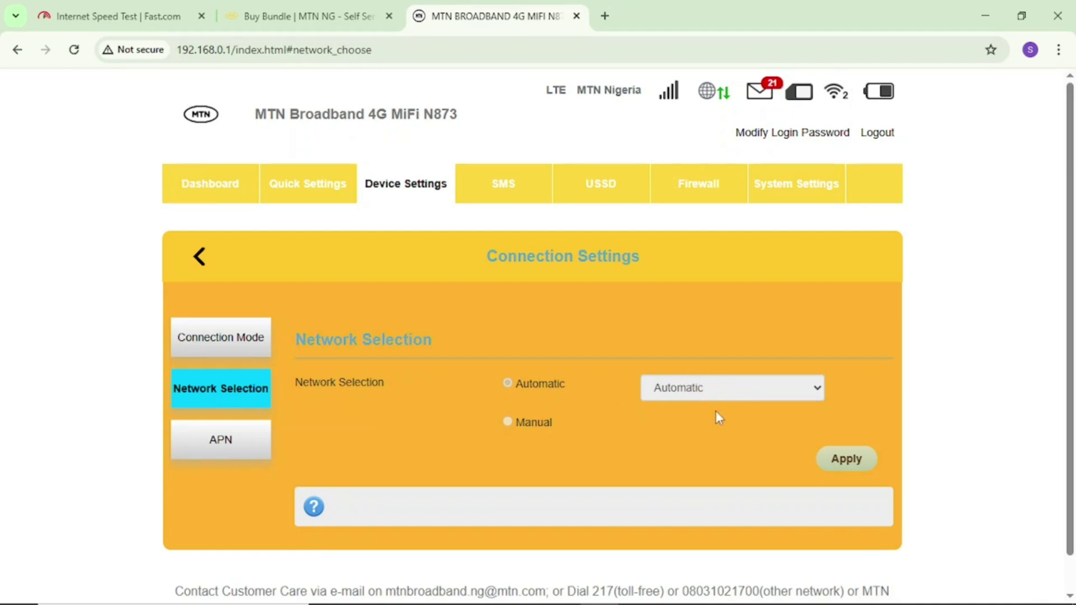
pyautogui.click(313, 508)
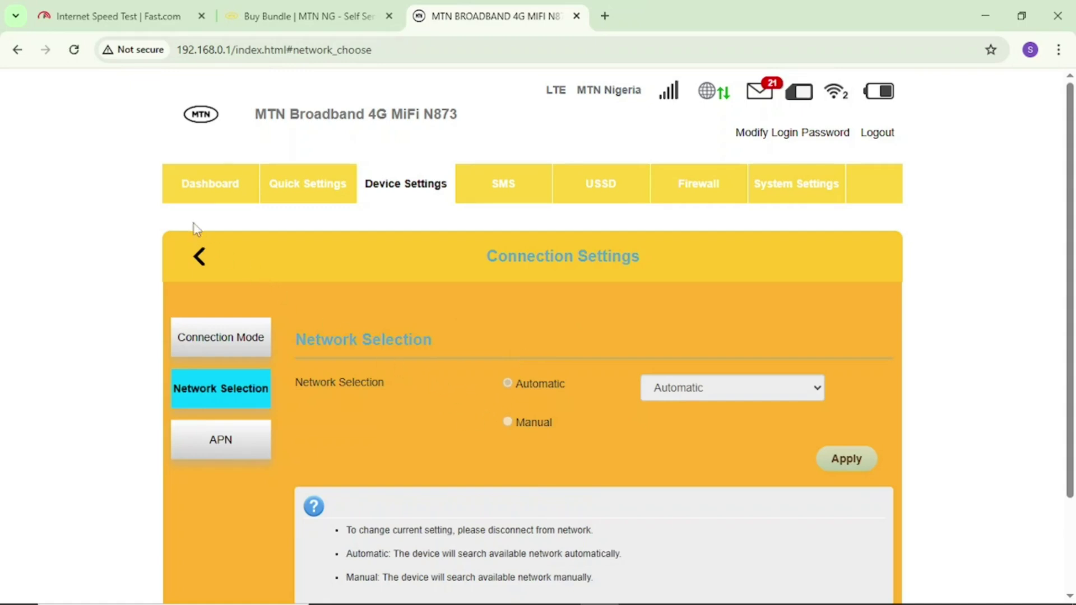
# Step: Disconnect the MiFi from the Dashboard, then return to the Network Selection settings
pyautogui.click(191, 188)
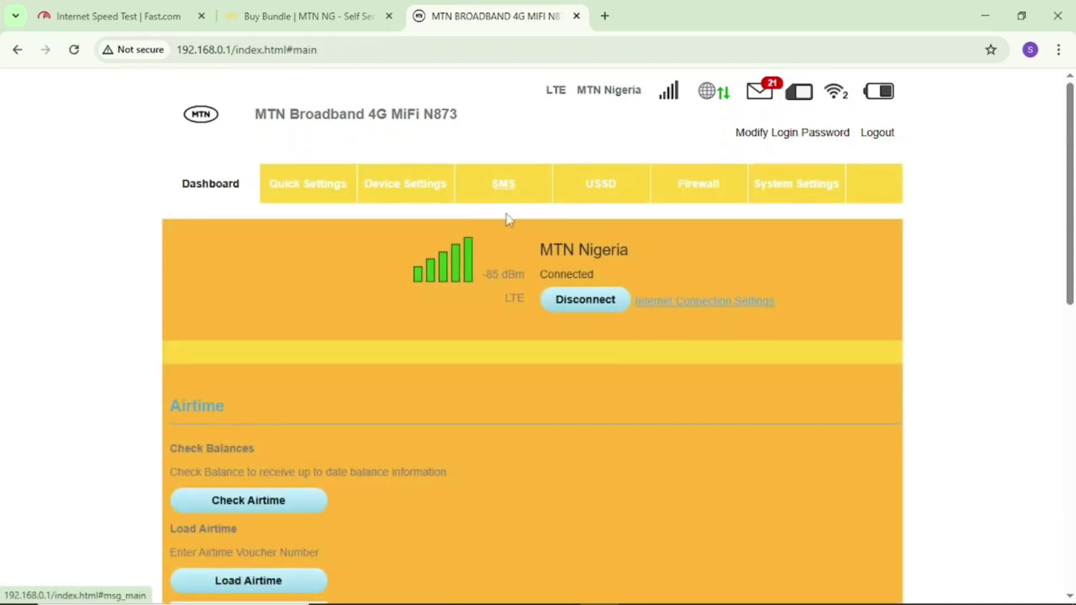
pyautogui.click(588, 303)
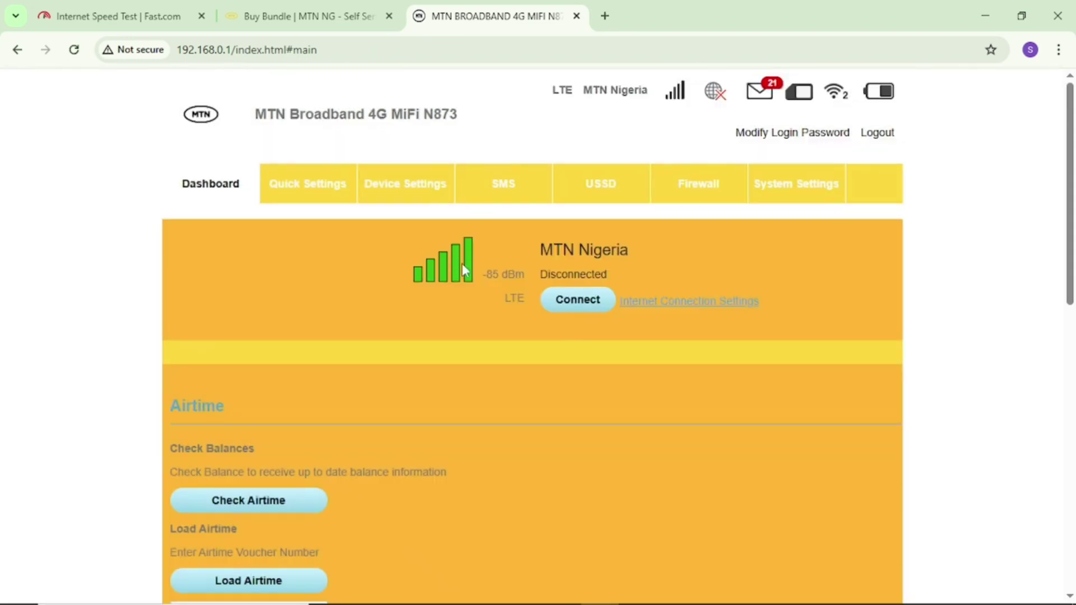
pyautogui.click(408, 193)
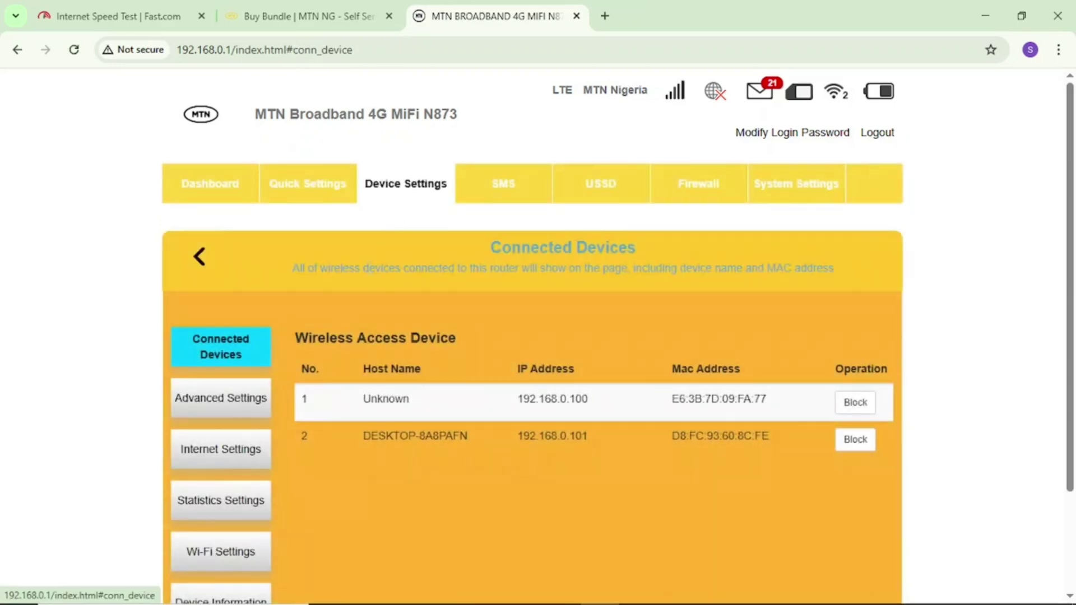
pyautogui.click(236, 464)
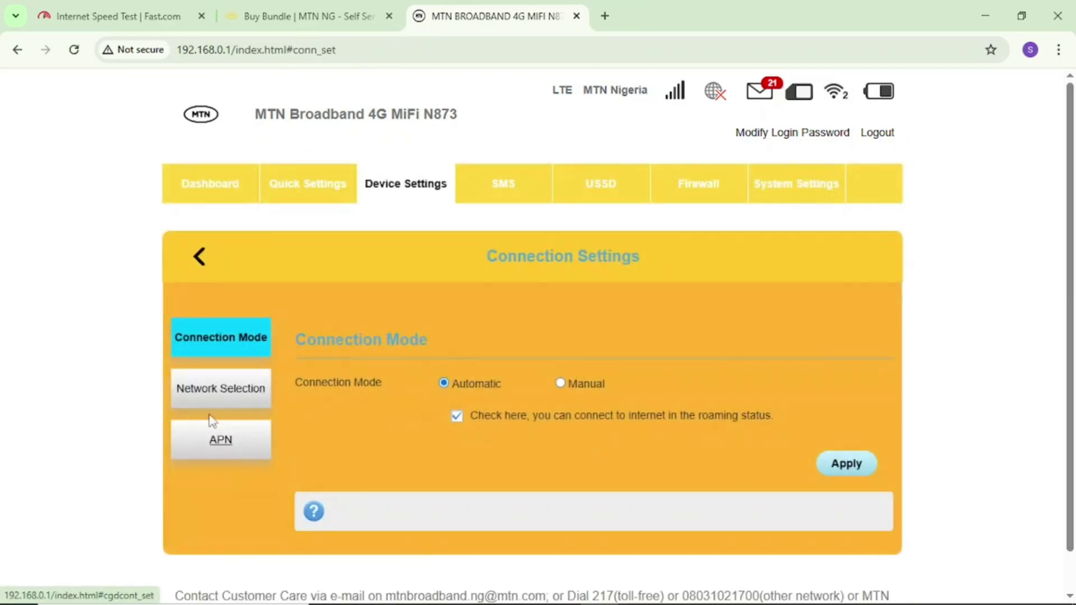
pyautogui.click(224, 392)
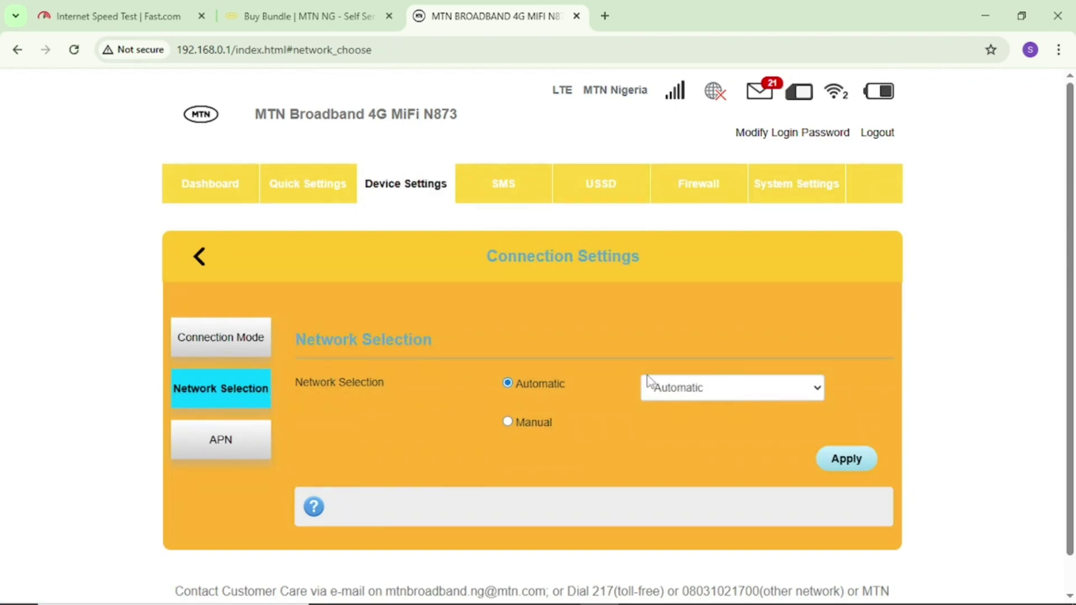
# Step: Apply the 4G Only network type with Automatic network selection
pyautogui.click(816, 394)
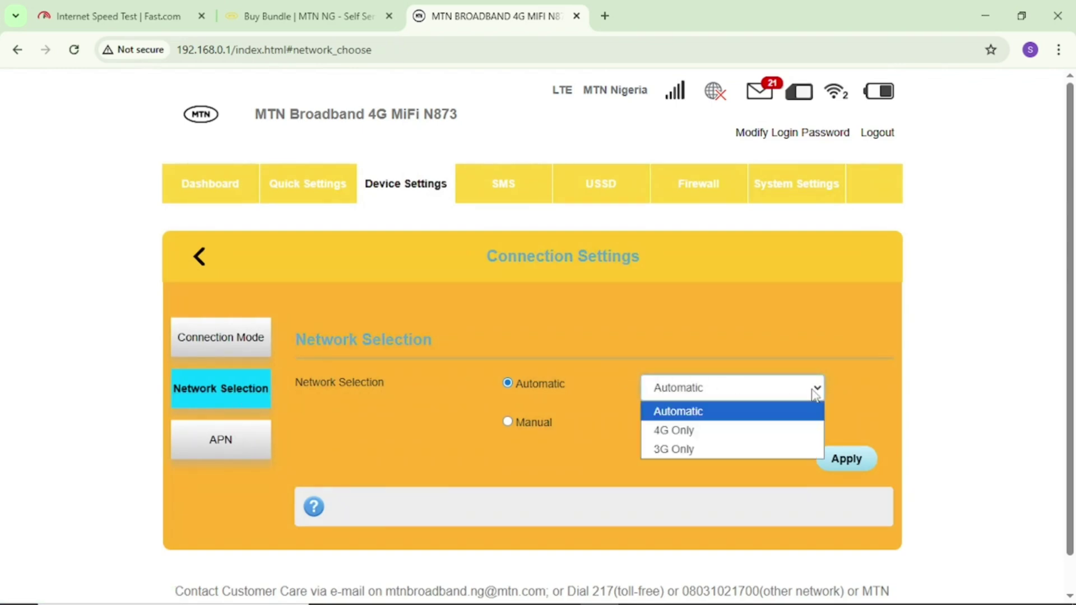
pyautogui.click(676, 435)
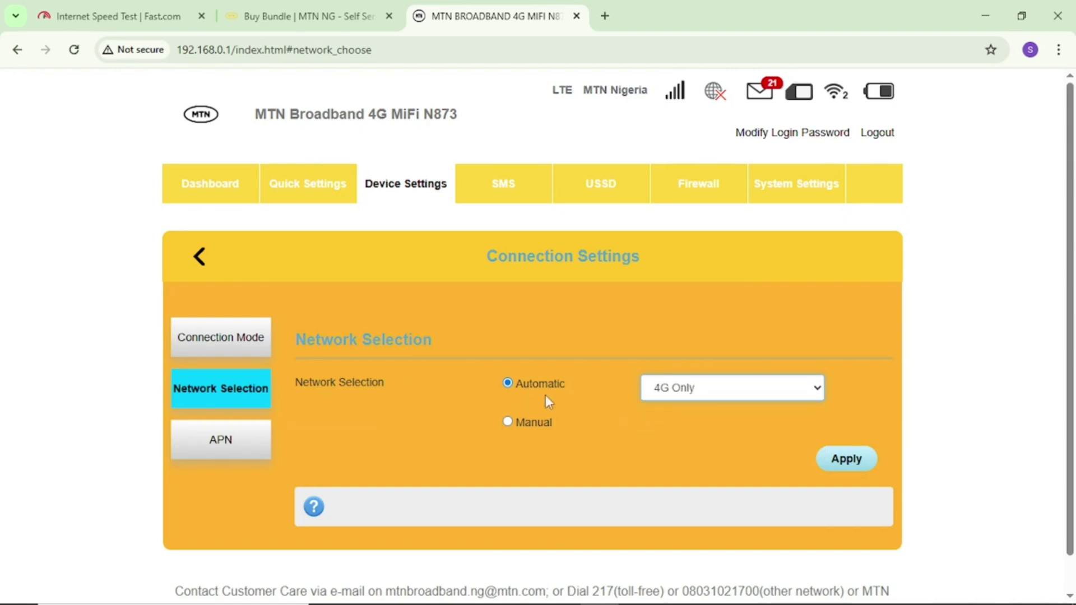
pyautogui.click(811, 393)
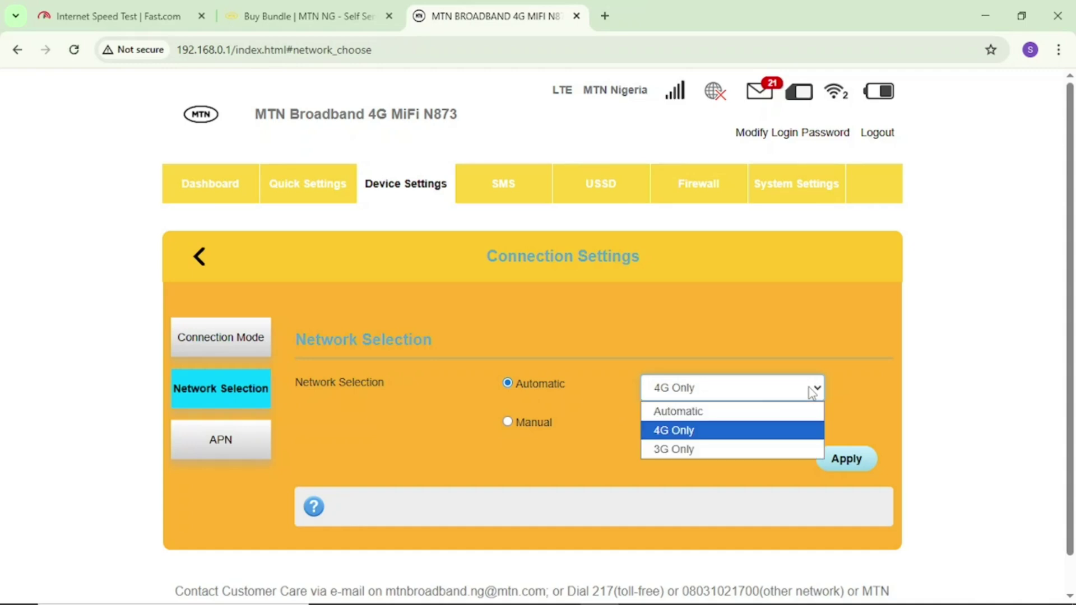
pyautogui.click(680, 432)
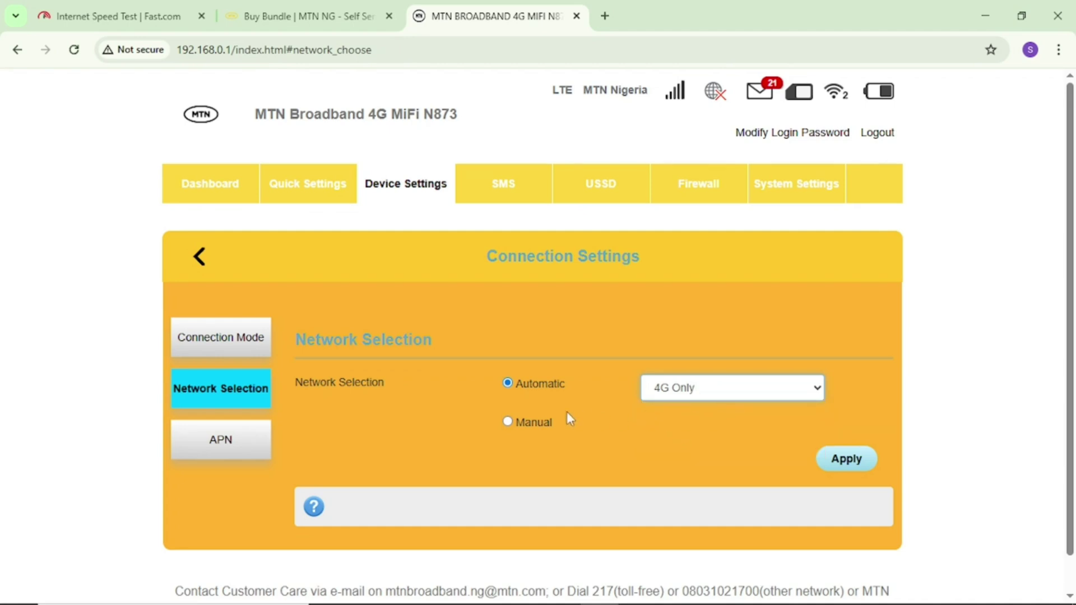
pyautogui.click(829, 456)
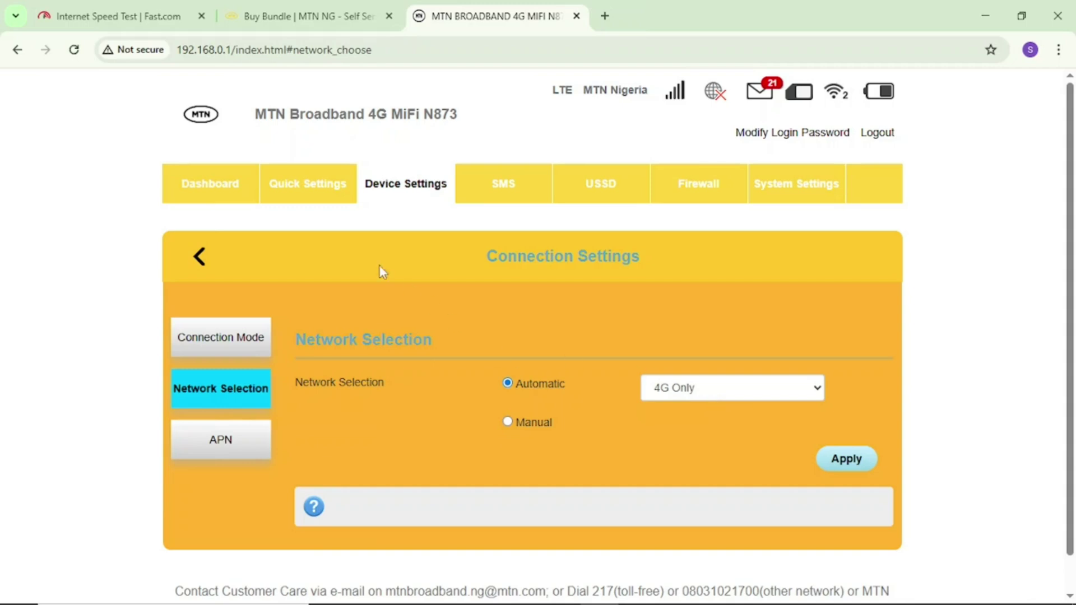
# Step: Set Power-save Wi-Fi Coverage to Medium, accept the Wi-Fi restart, and return to Dashboard
pyautogui.click(193, 193)
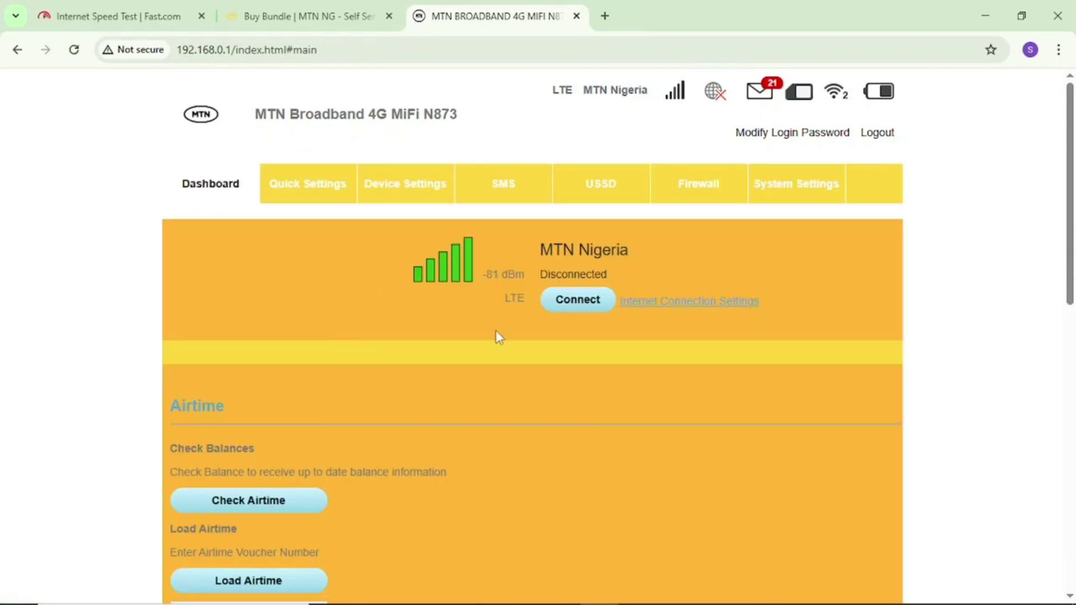
pyautogui.click(399, 194)
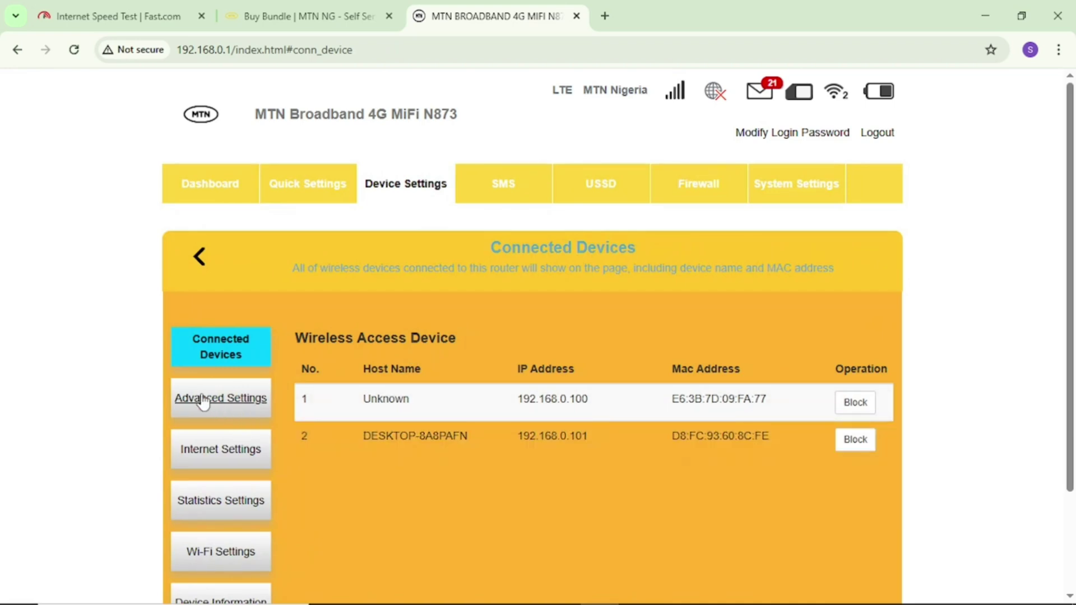
pyautogui.click(236, 405)
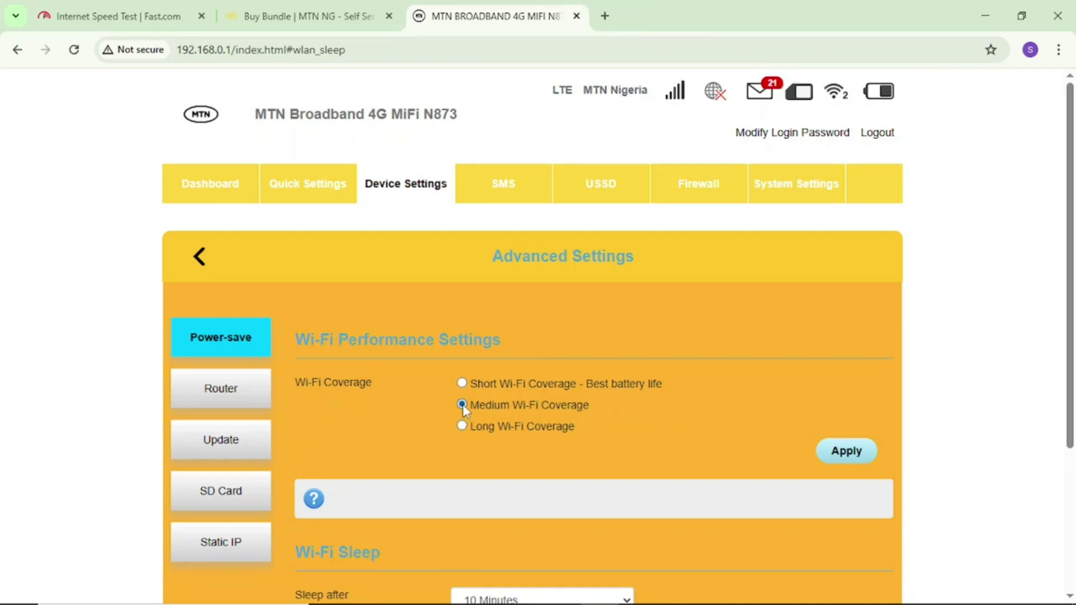
pyautogui.click(845, 454)
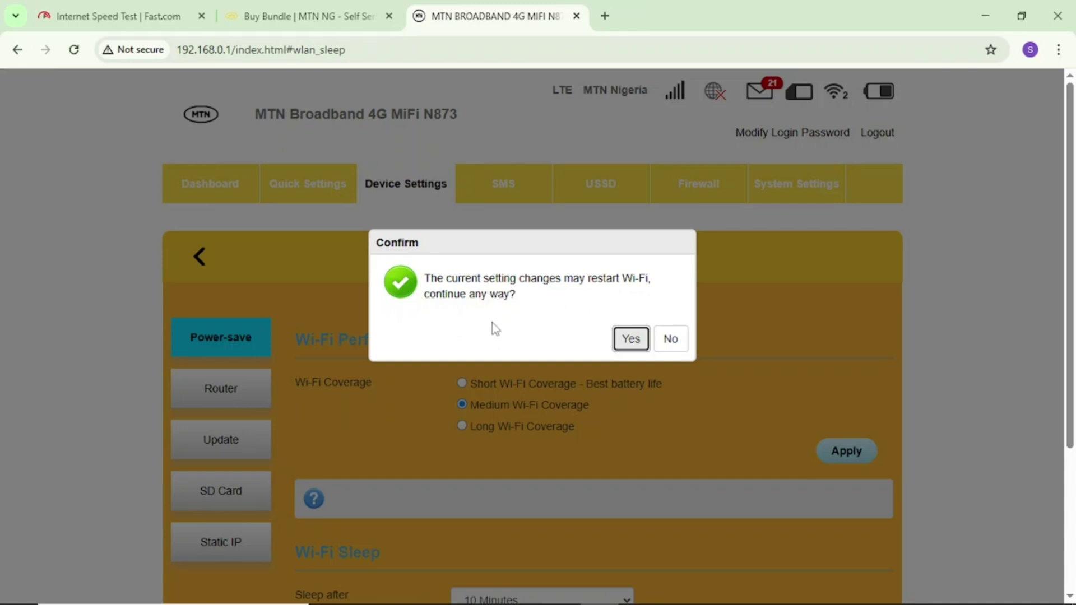
pyautogui.click(631, 338)
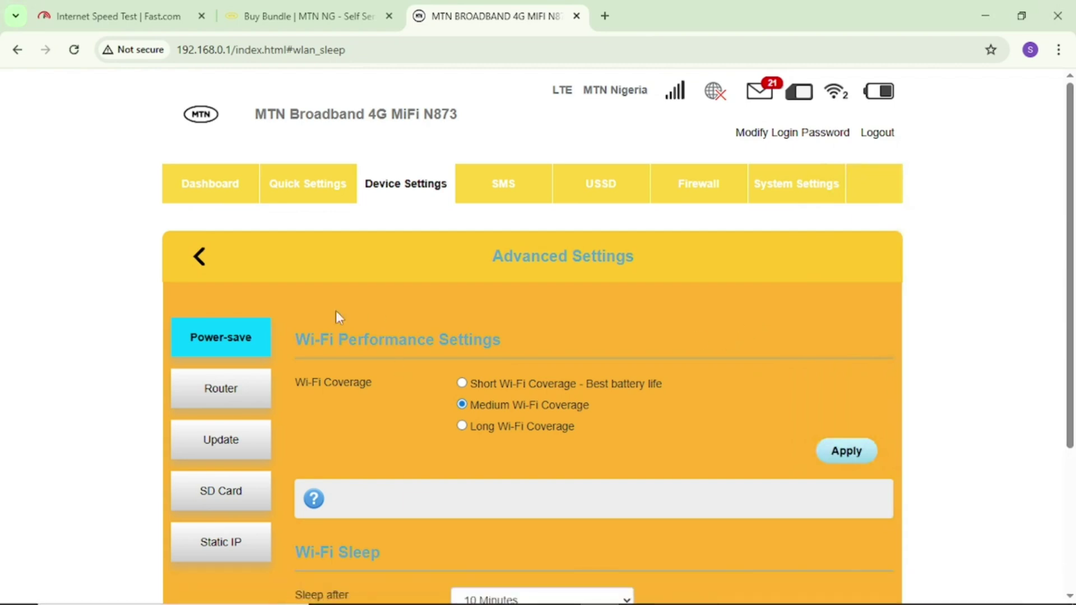
pyautogui.click(208, 187)
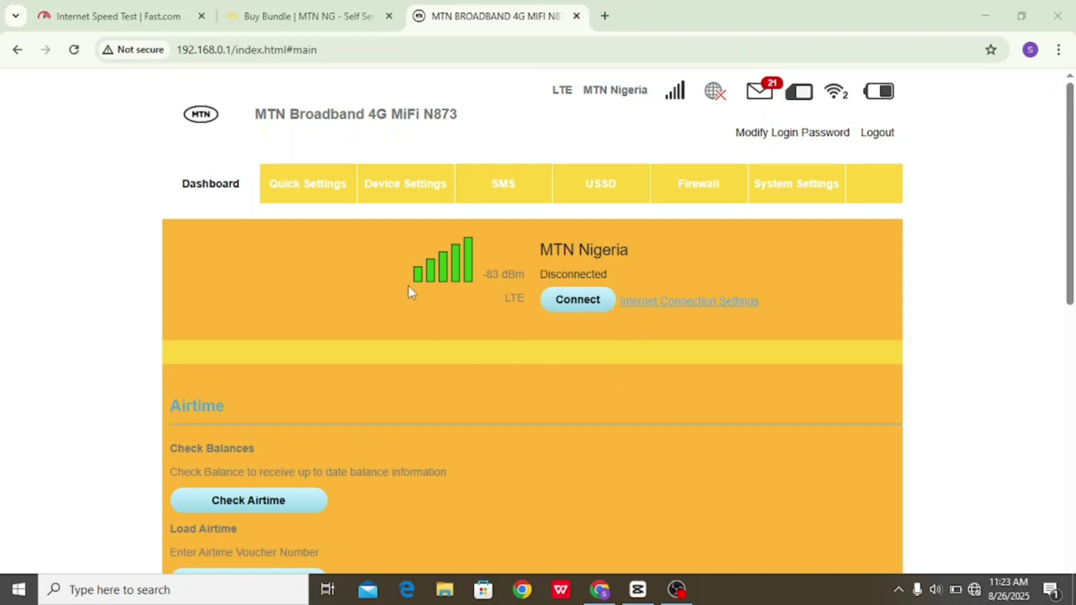
# Step: Set Max Station Number to 5 in Wi-Fi Settings and apply it
pyautogui.click(408, 195)
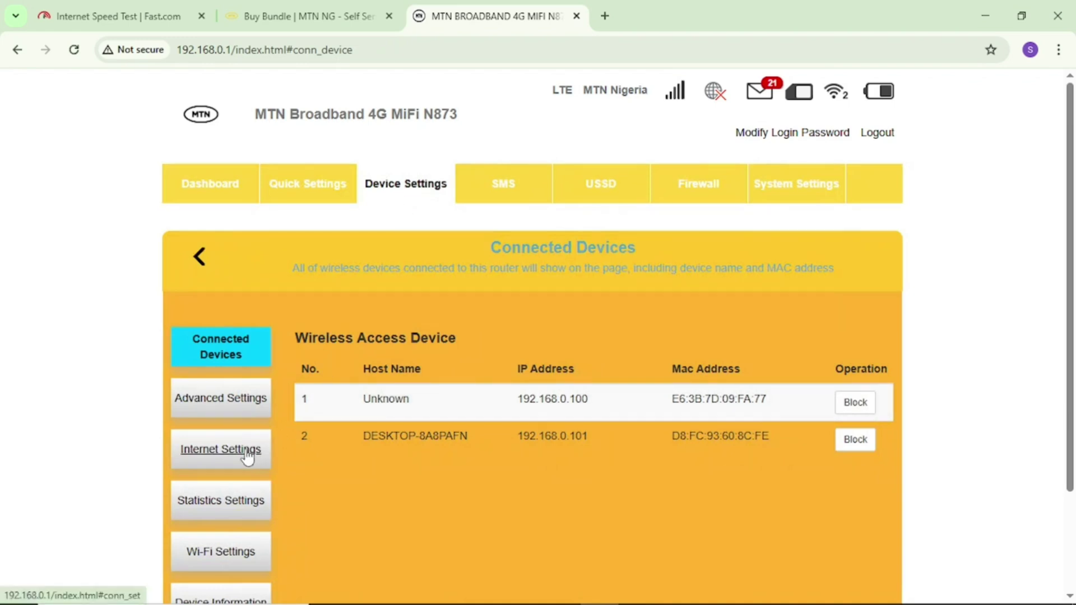
pyautogui.scroll(-1, 235, 482)
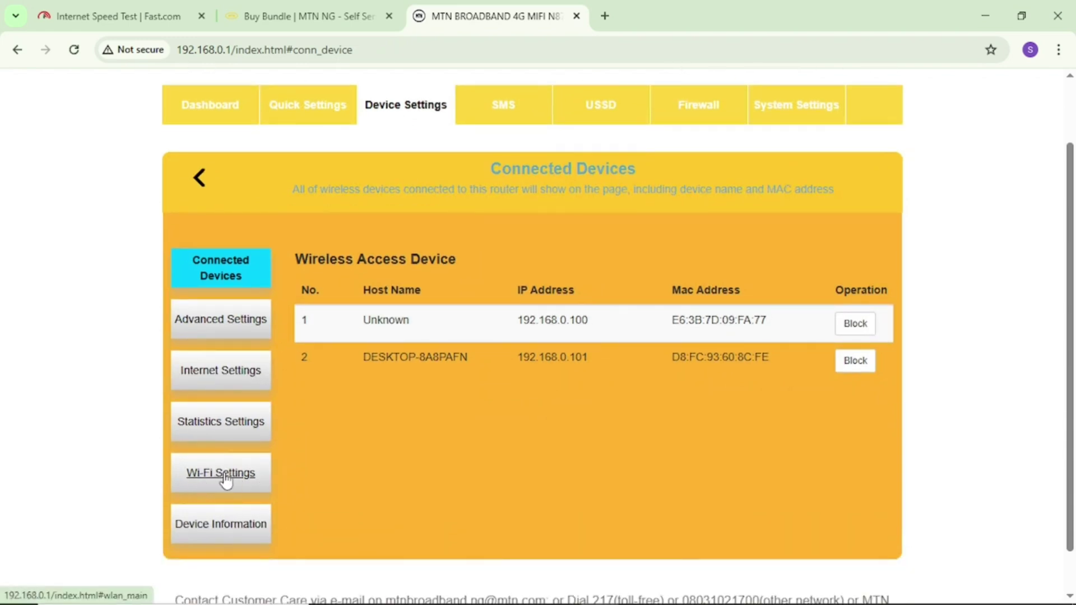
pyautogui.click(226, 481)
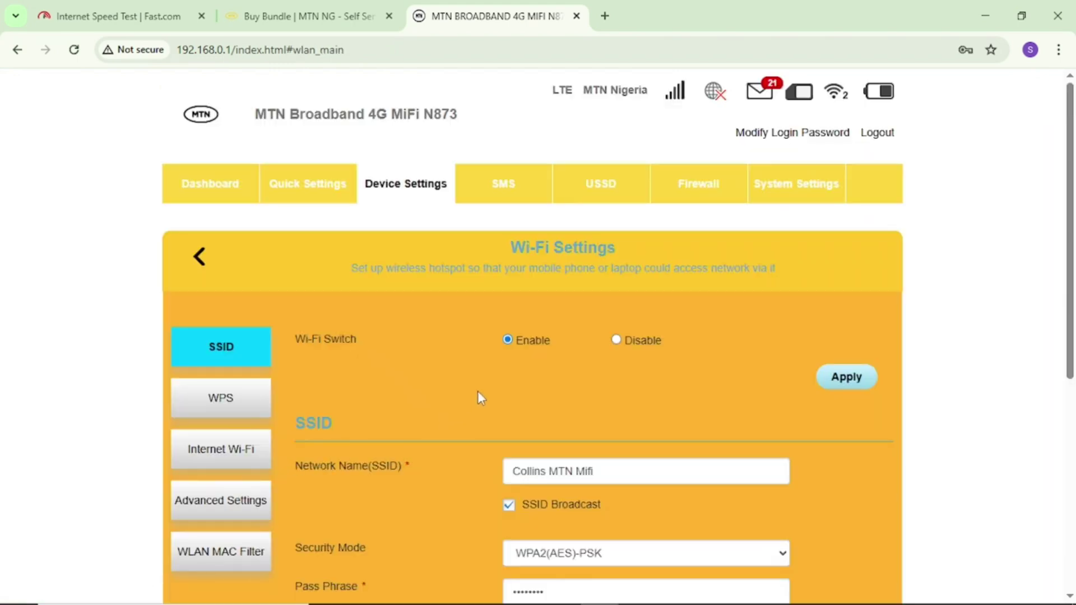
pyautogui.scroll(-6, 479, 394)
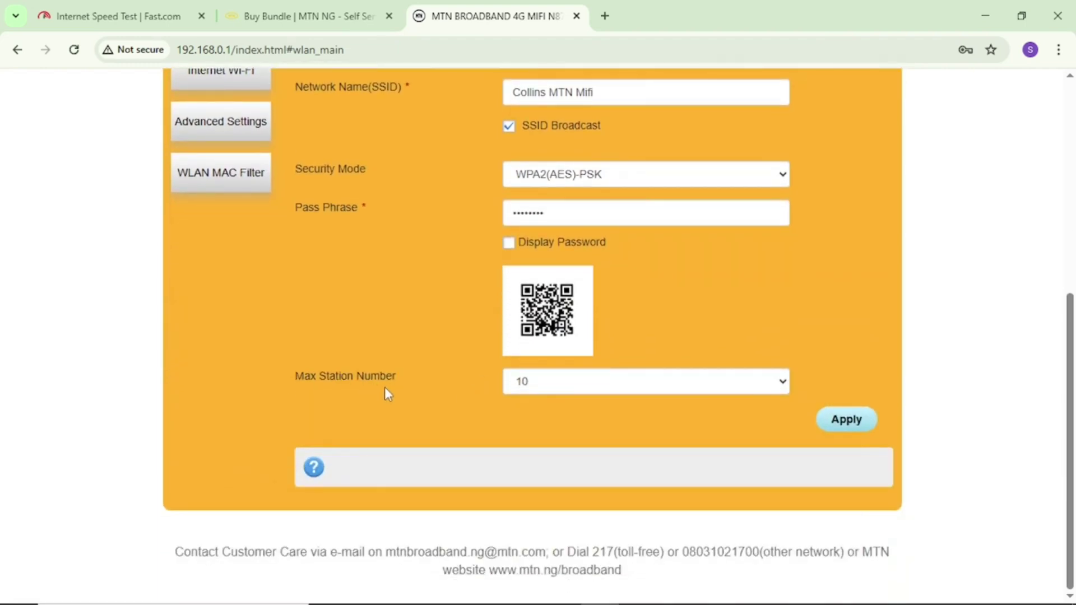
pyautogui.click(781, 382)
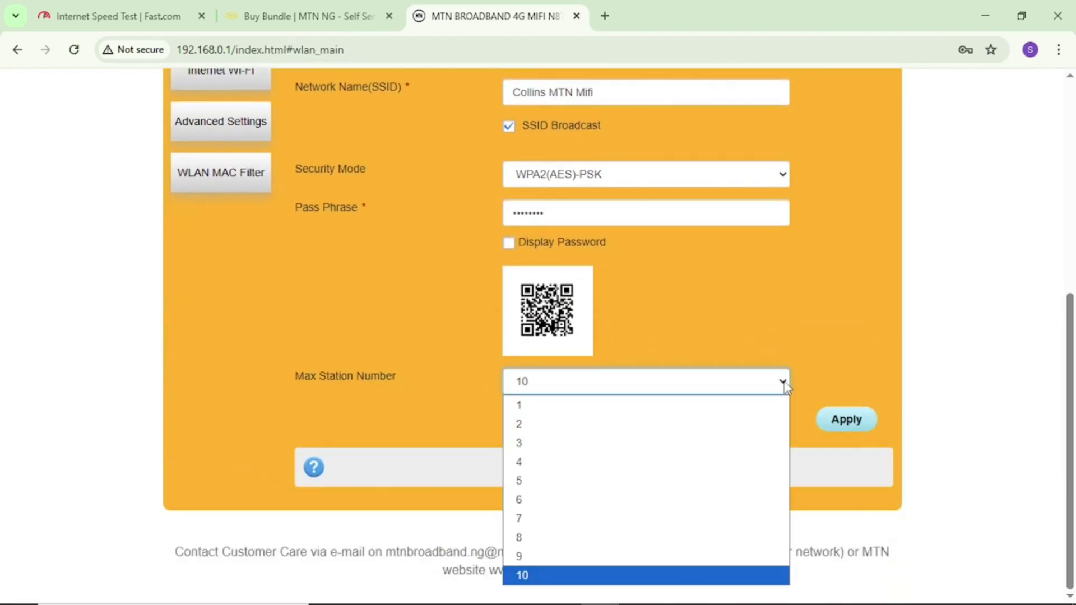
pyautogui.press('Home')
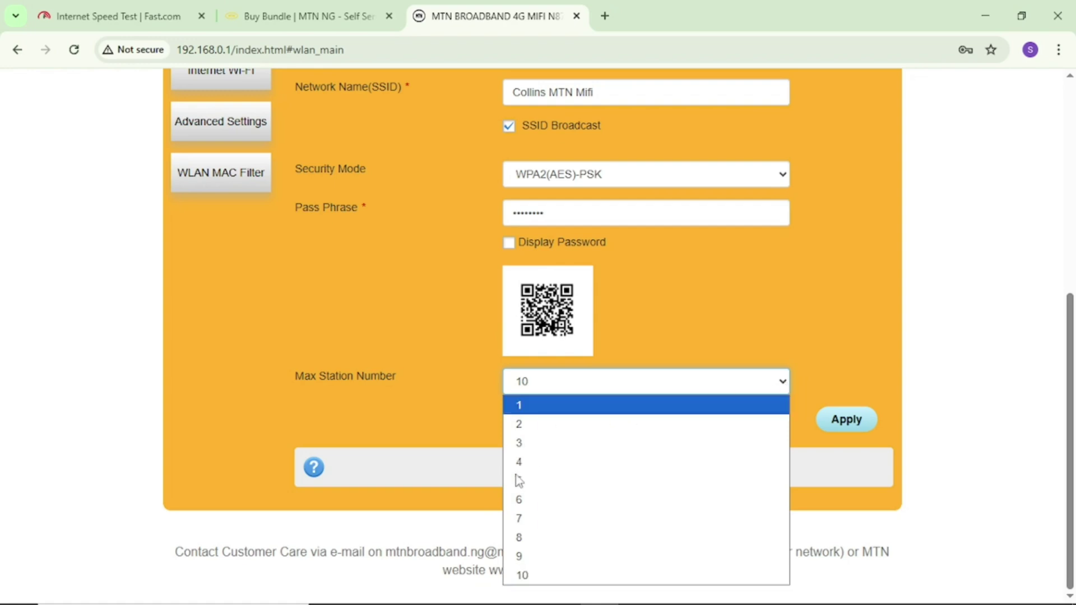
pyautogui.press('Down')
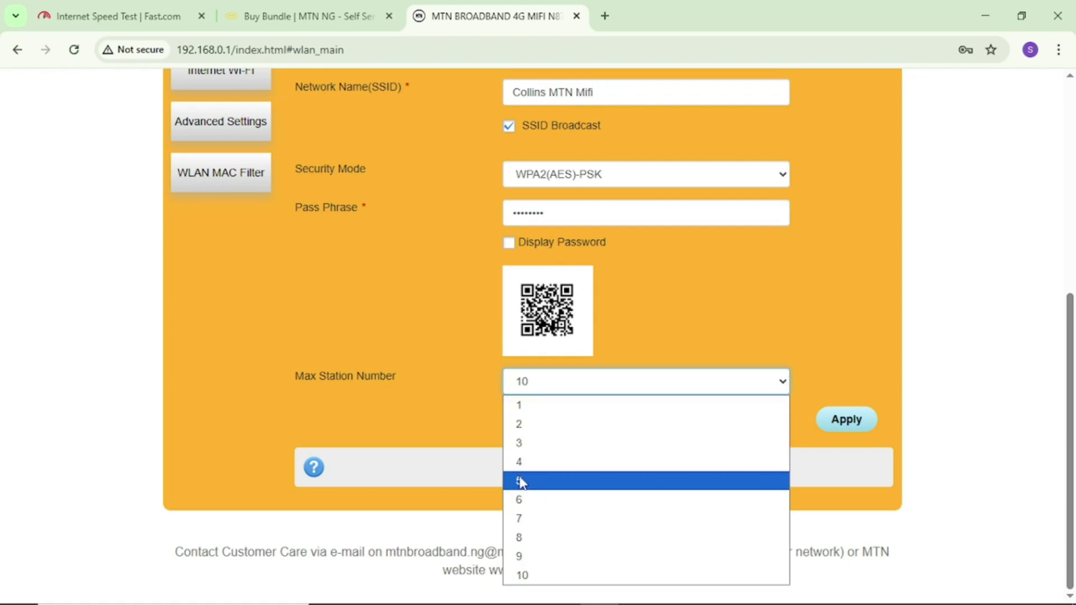
pyautogui.click(520, 481)
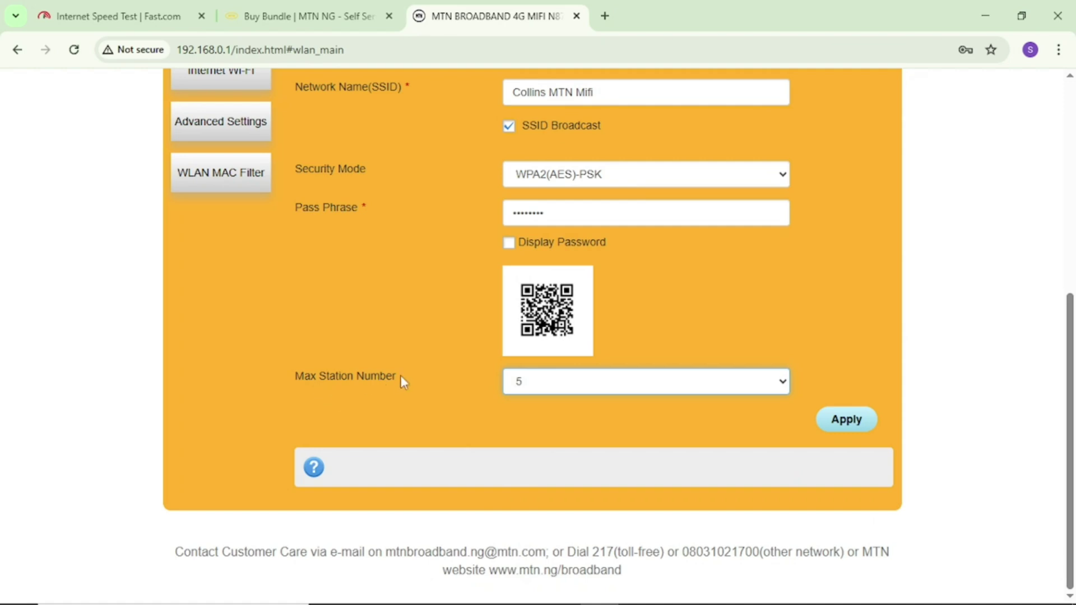
pyautogui.click(857, 421)
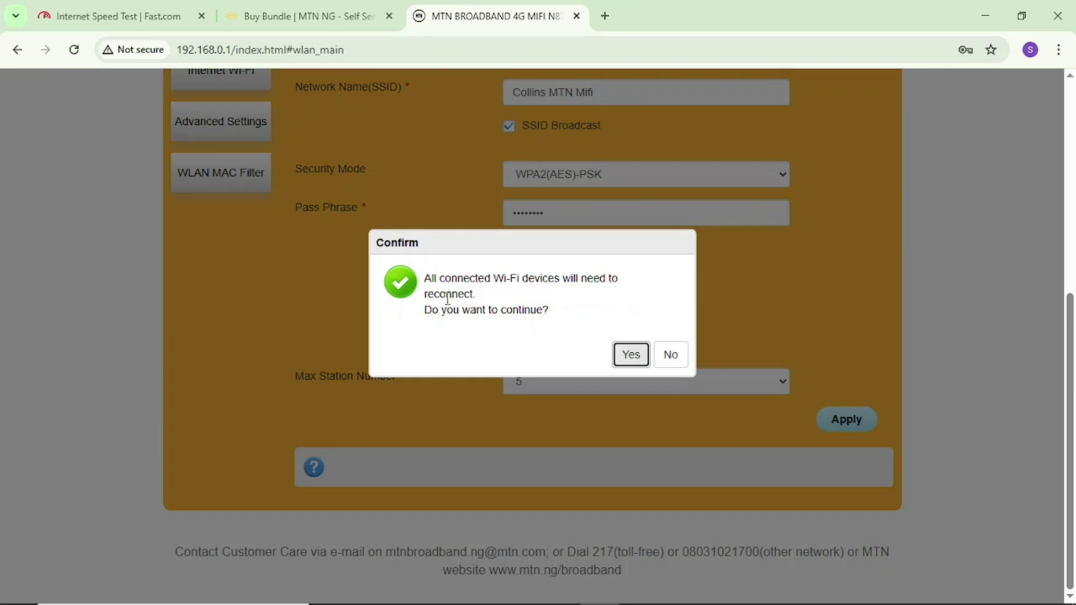
# Step: Confirm the 5-station limit, then reconnect the MiFi to MTN Nigeria from the Dashboard
pyautogui.click(625, 355)
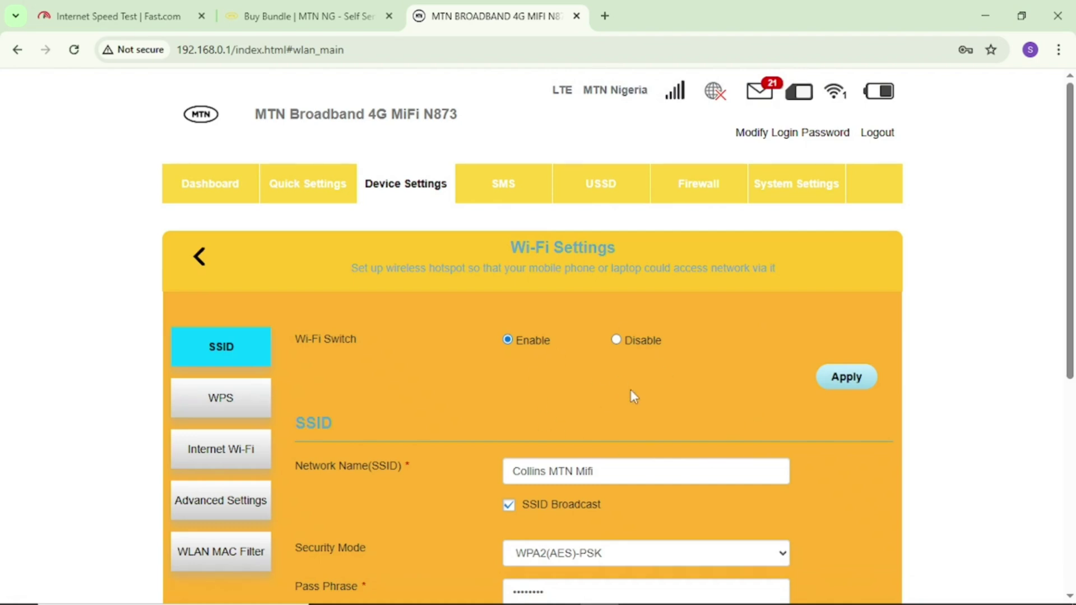
pyautogui.click(209, 193)
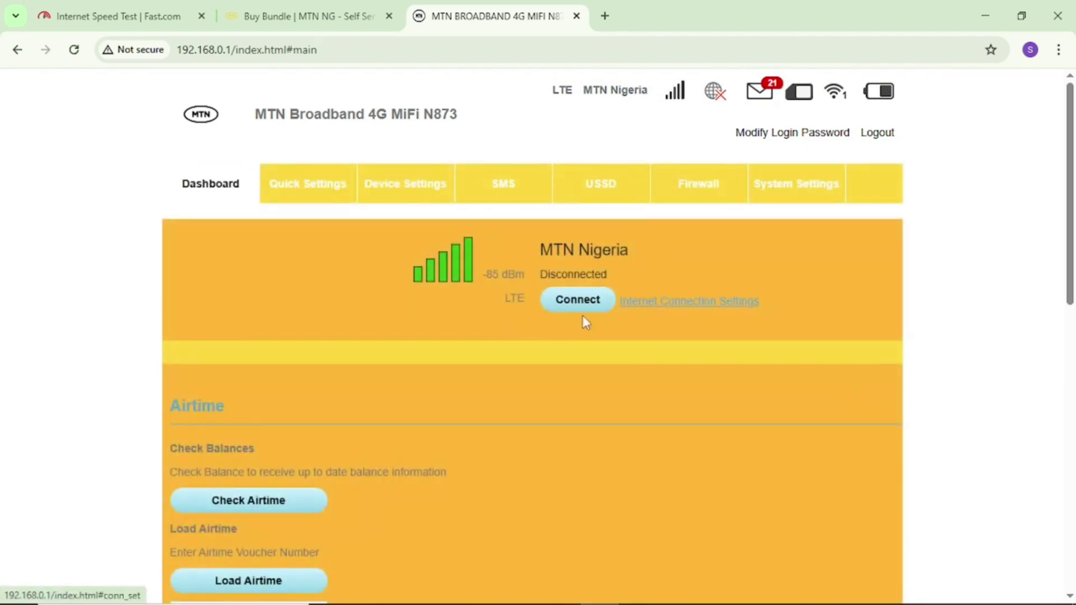
pyautogui.click(576, 306)
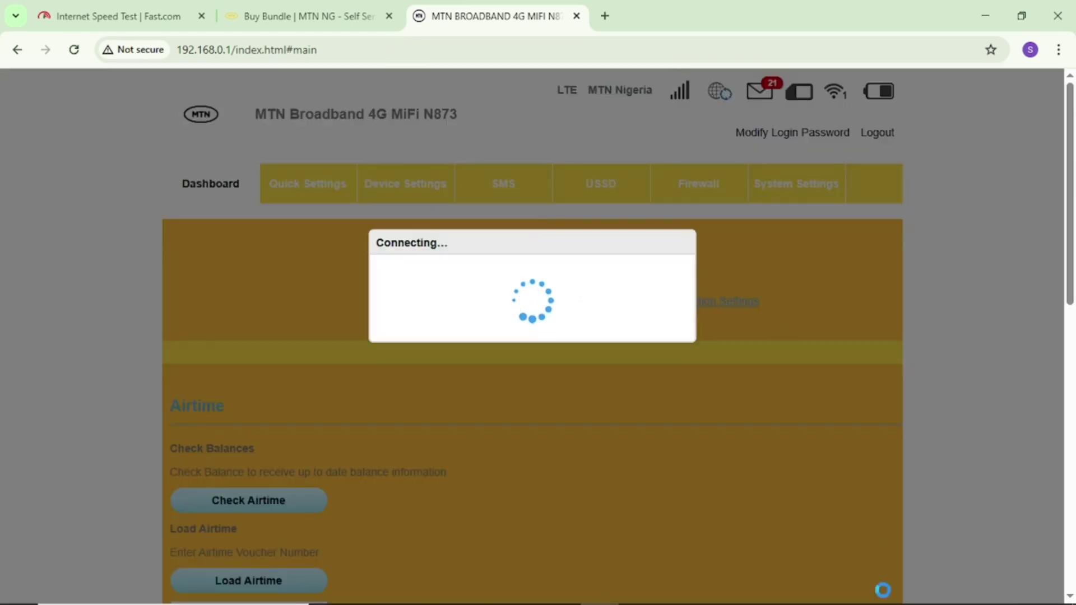